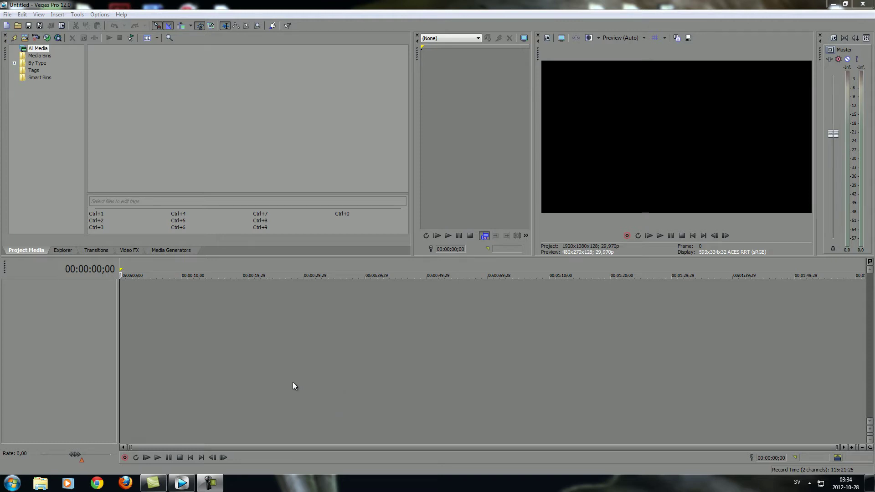
Insert three new video tracks via the timeline's right-click menu.
right_click(134, 293)
left_click(159, 316)
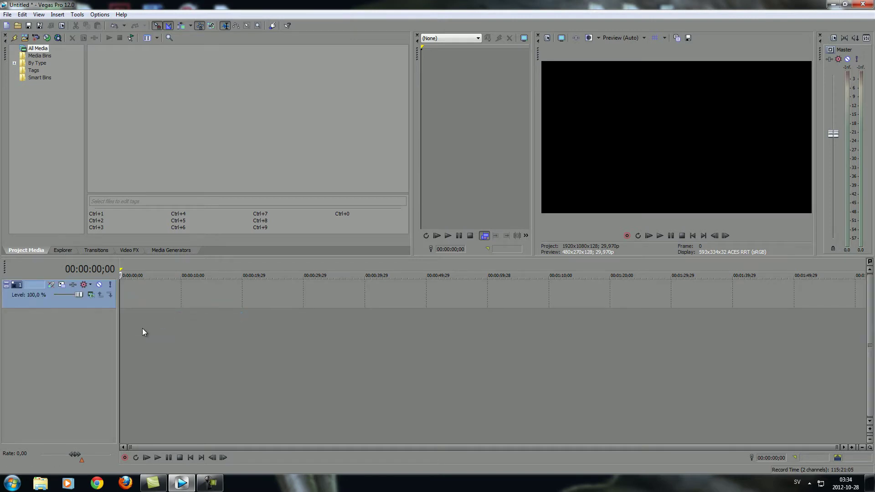
right_click(142, 328)
left_click(165, 352)
right_click(157, 355)
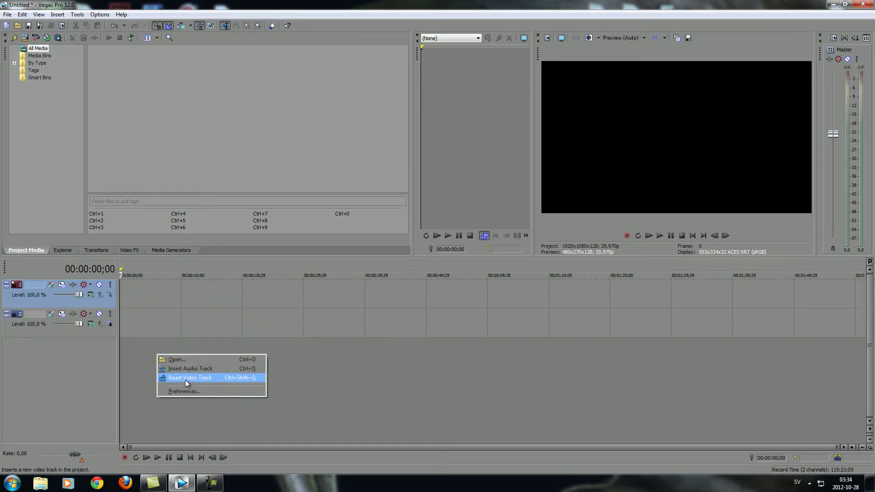
left_click(185, 379)
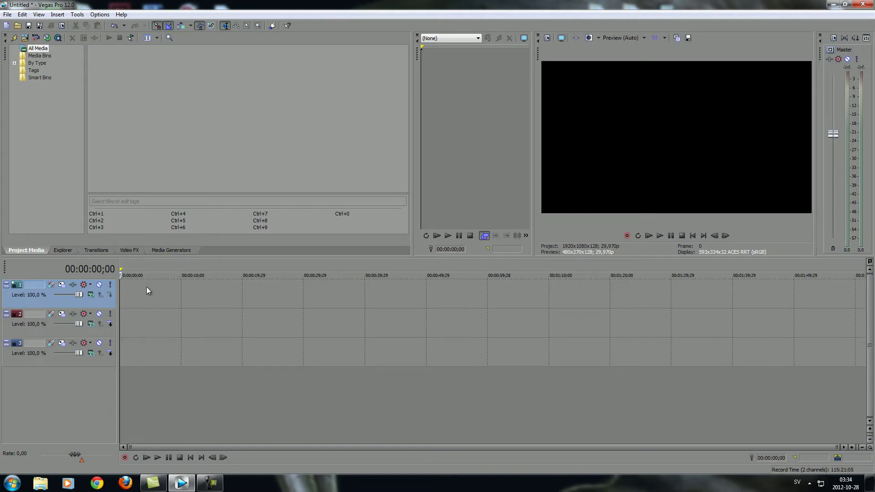
Select each new track in turn, ending on the bottom track with the playhead at the start.
left_click(142, 358)
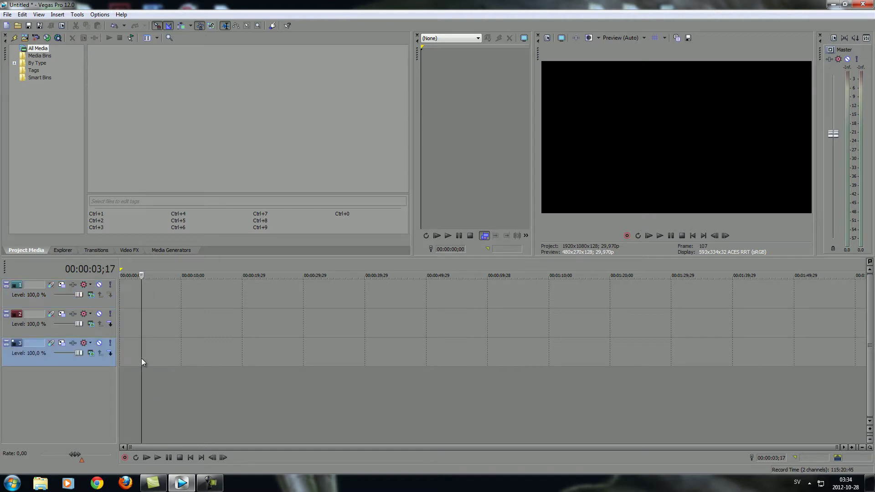
left_click(159, 320)
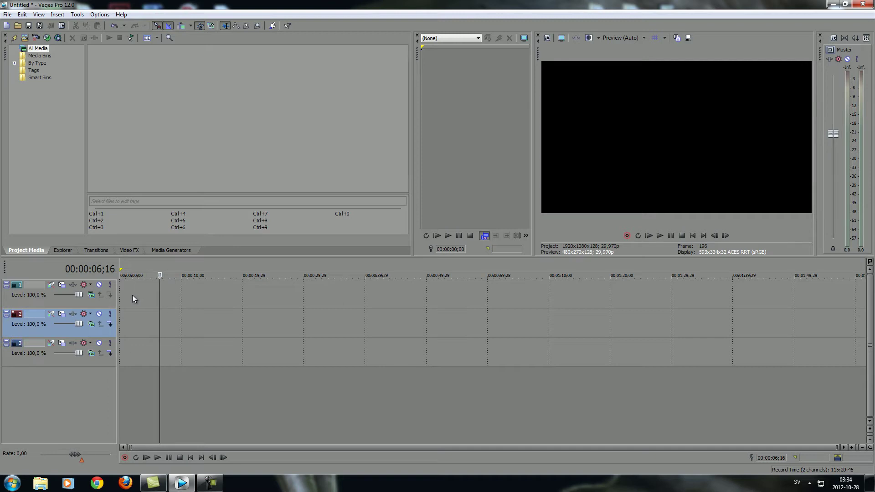
left_click(134, 293)
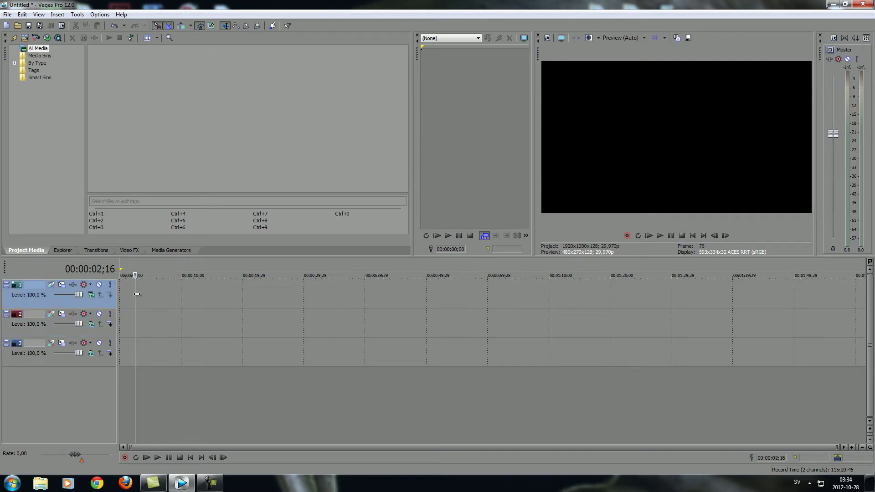
left_click(120, 294)
left_click(152, 353)
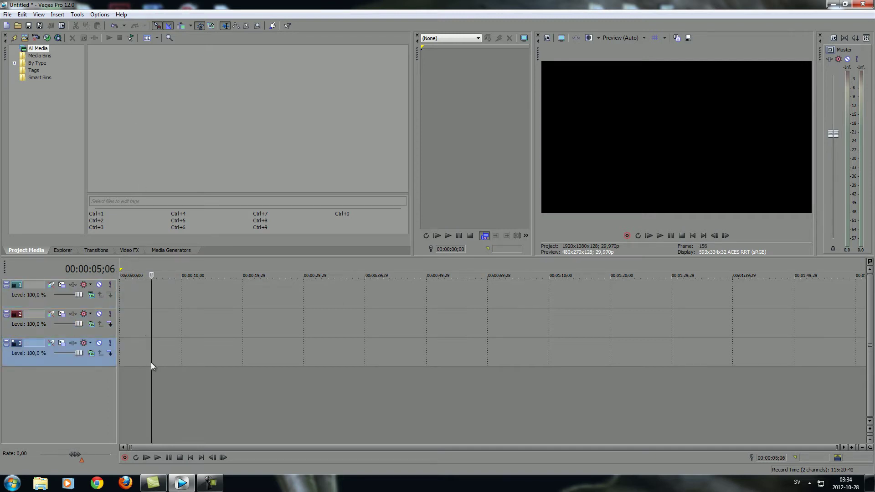
Place the Orange Solid Color preset on track 3 and close its generator settings.
left_click(171, 250)
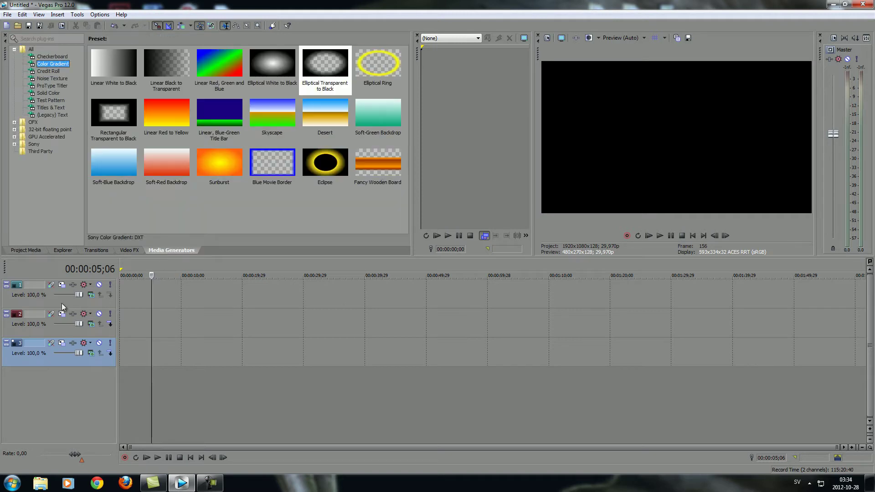
left_click(53, 93)
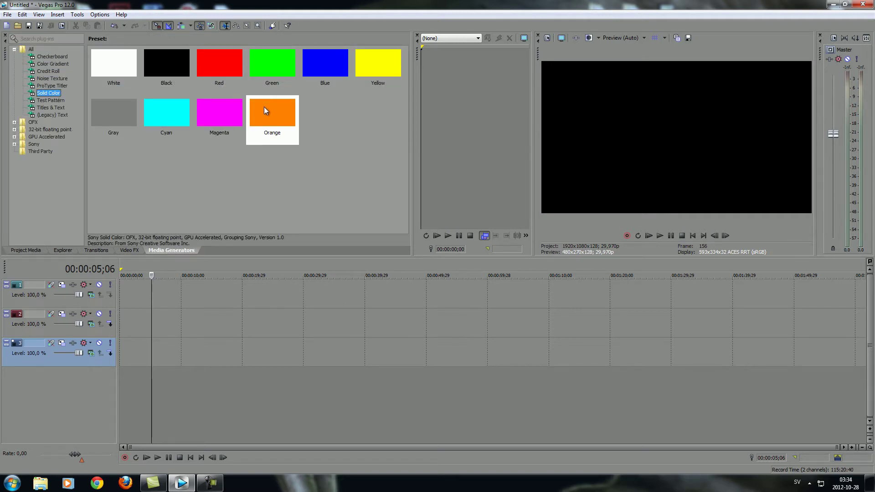
mouse_move(264, 107)
left_mouse_down()
mouse_move(152, 350)
mouse_move(120, 358)
left_mouse_up()
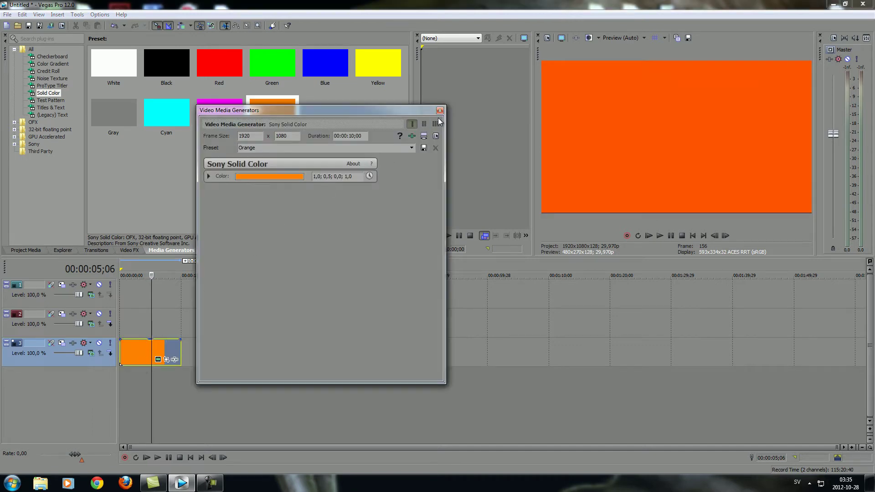
left_click(440, 110)
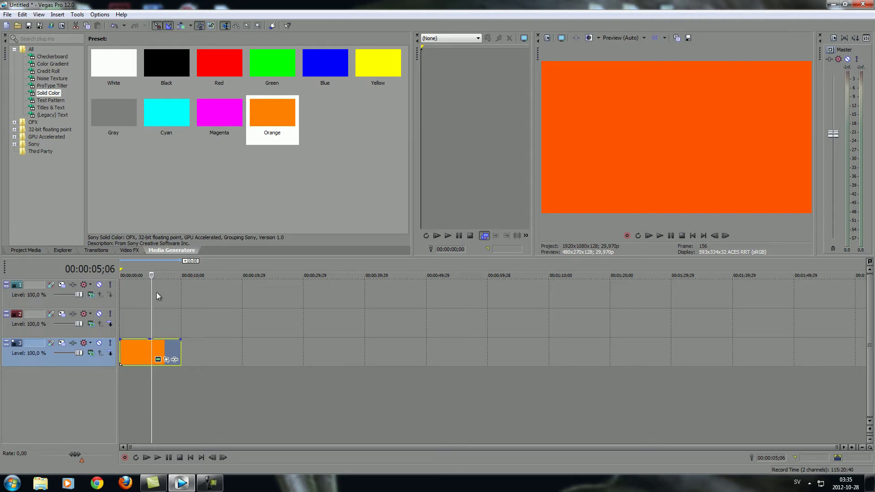
left_click(121, 301)
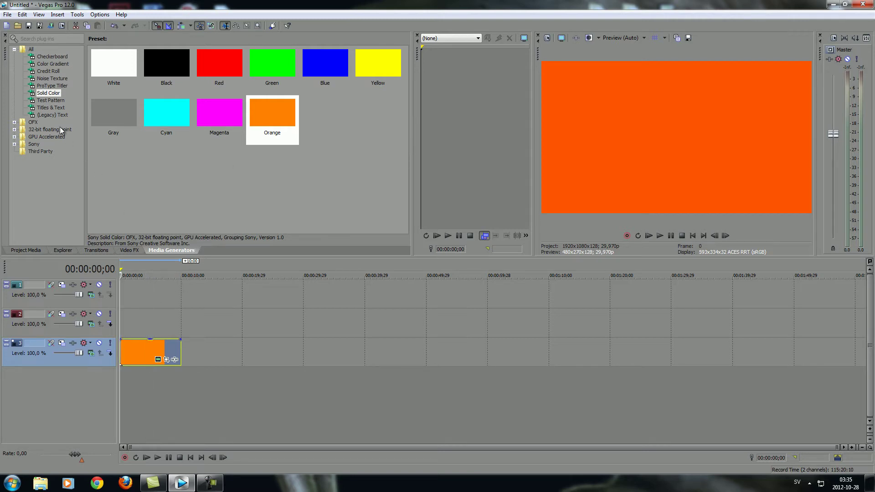
Add an Elliptical Transparent to Black gradient on track 2, tuning its outer alpha and distance.
left_click(54, 64)
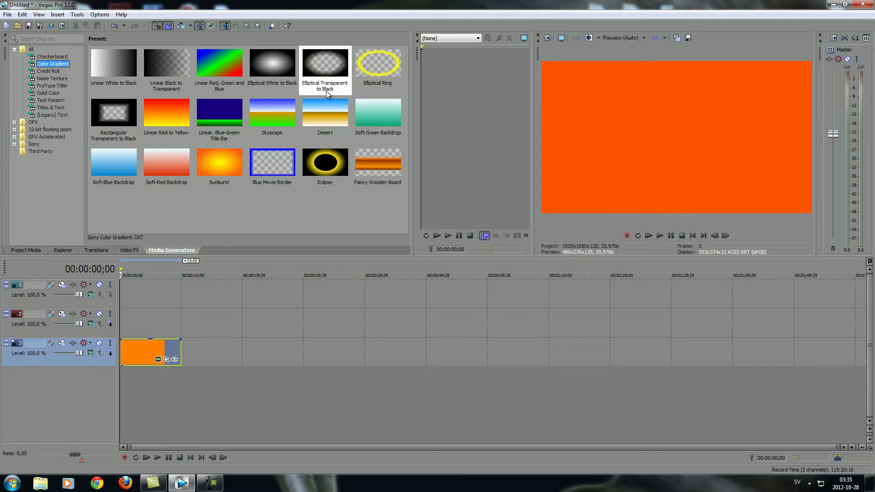
left_click_drag(326, 91, 119, 322)
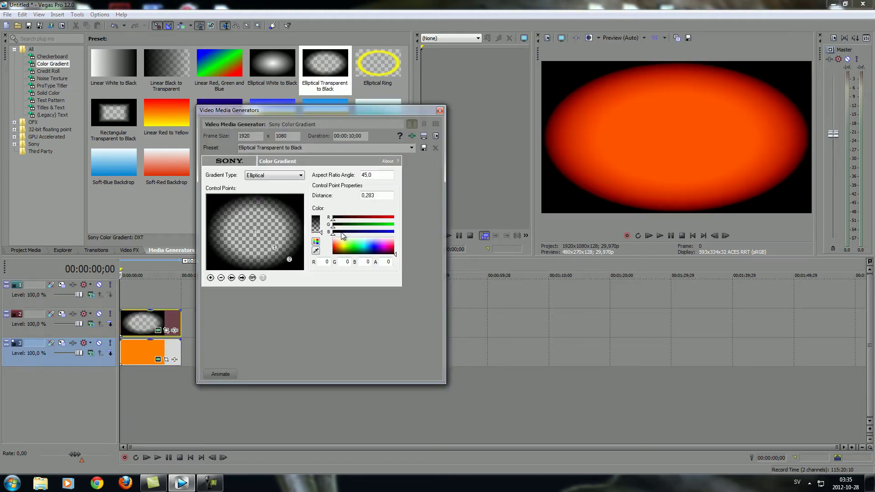
mouse_move(322, 234)
left_mouse_down()
mouse_move(325, 226)
mouse_move(325, 237)
left_mouse_up()
left_click_drag(288, 259, 304, 270)
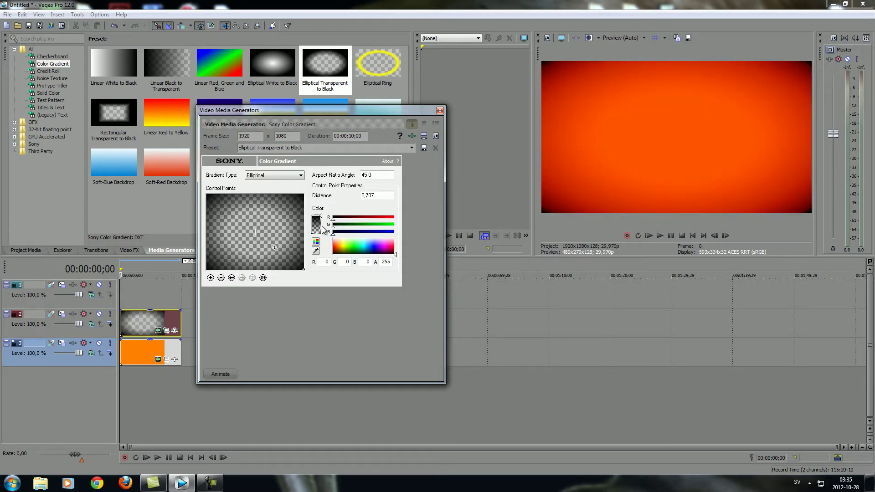
left_click_drag(322, 229, 325, 225)
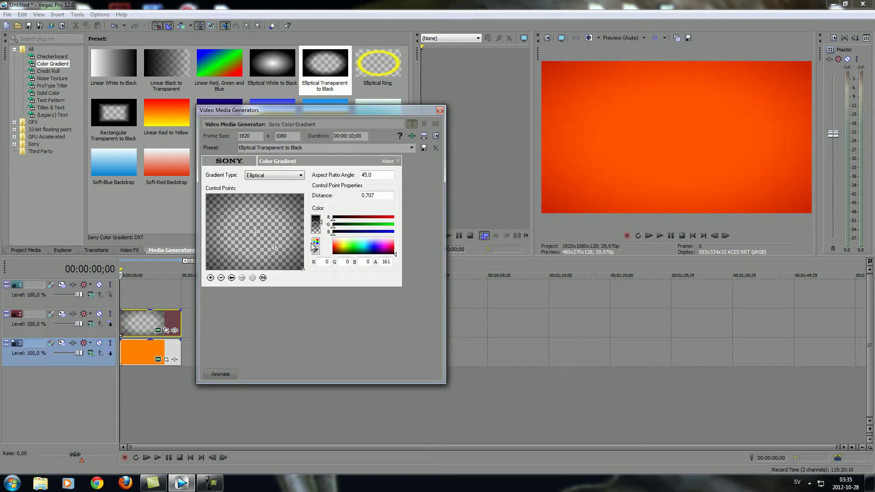
mouse_move(304, 268)
left_mouse_down()
mouse_move(270, 239)
mouse_move(300, 263)
left_mouse_up()
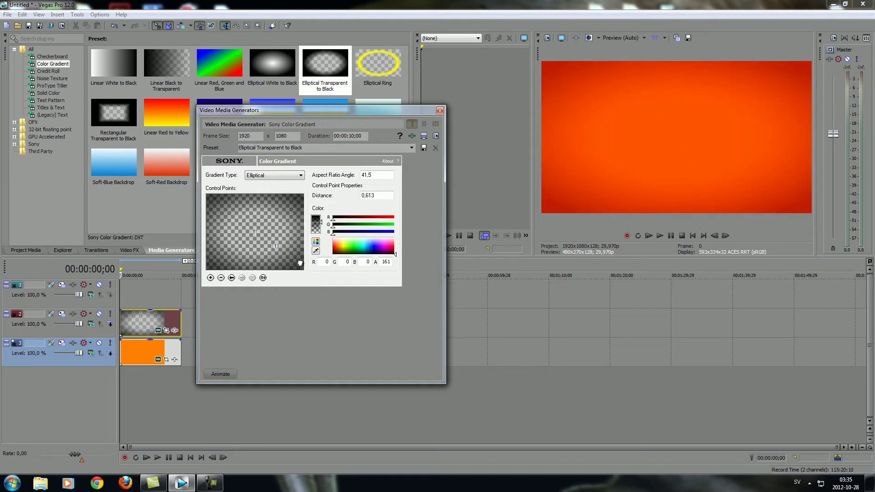
left_click(440, 110)
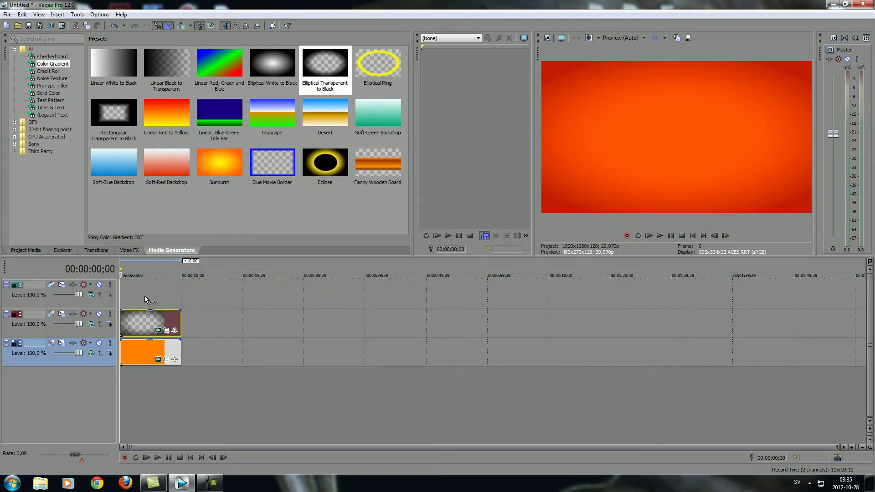
Insert a text title on track 3 reading 'Big bang intro'.
left_click(77, 14)
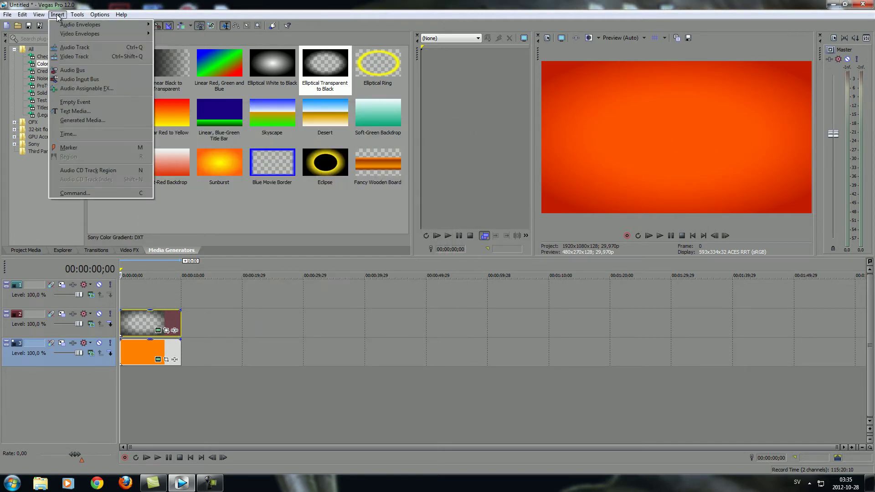
left_click(76, 111)
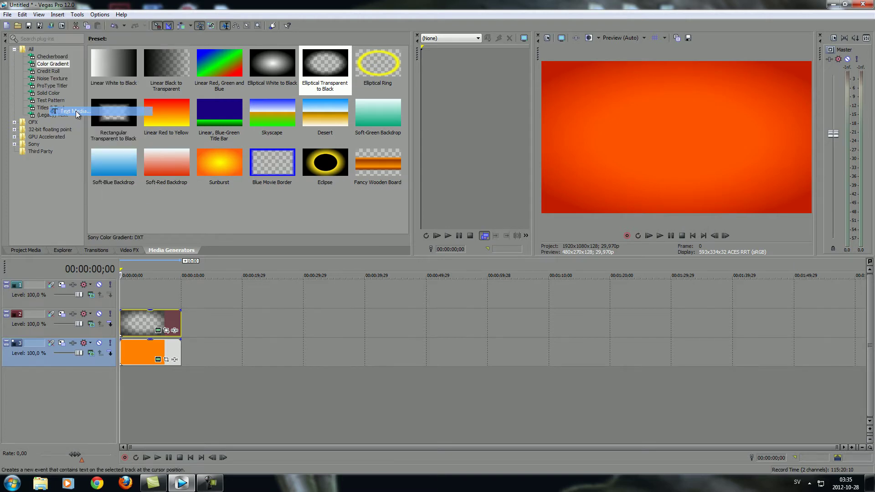
triple_click(333, 208)
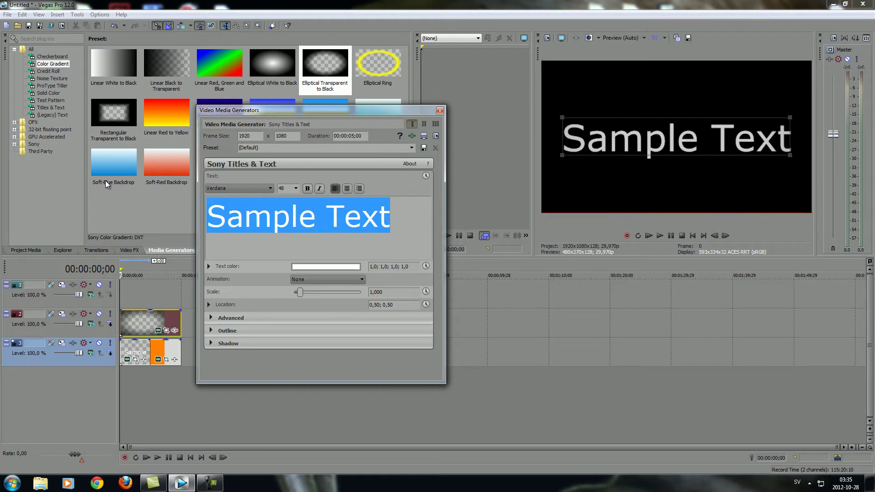
type("Intr")
key("BackSpace")
key("BackSpace")
key("BackSpace")
key("BackSpace")
type("B")
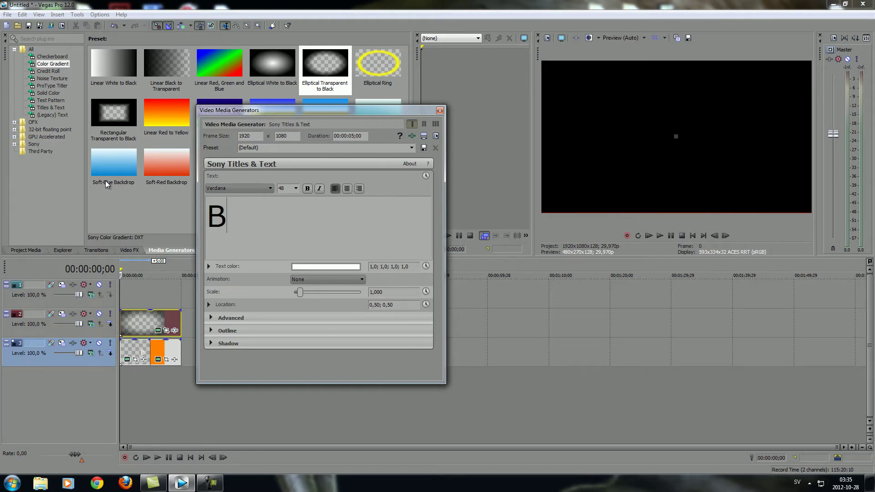
type("ig bang i")
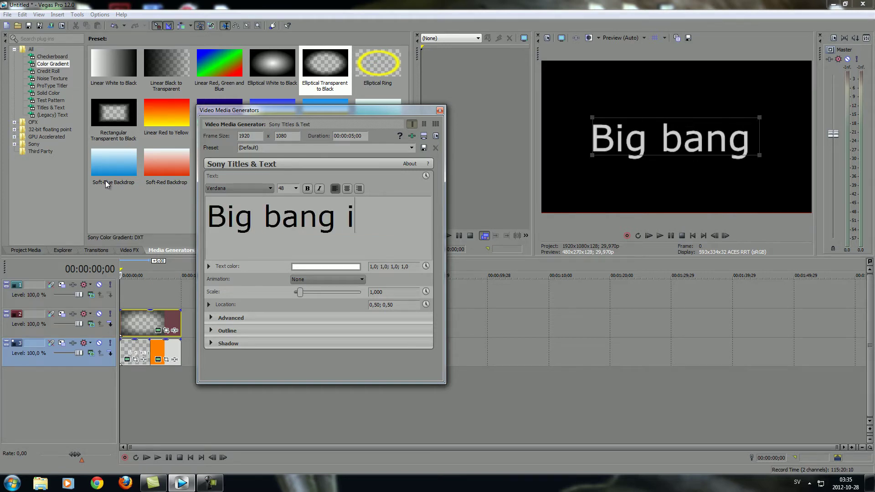
type("ntro")
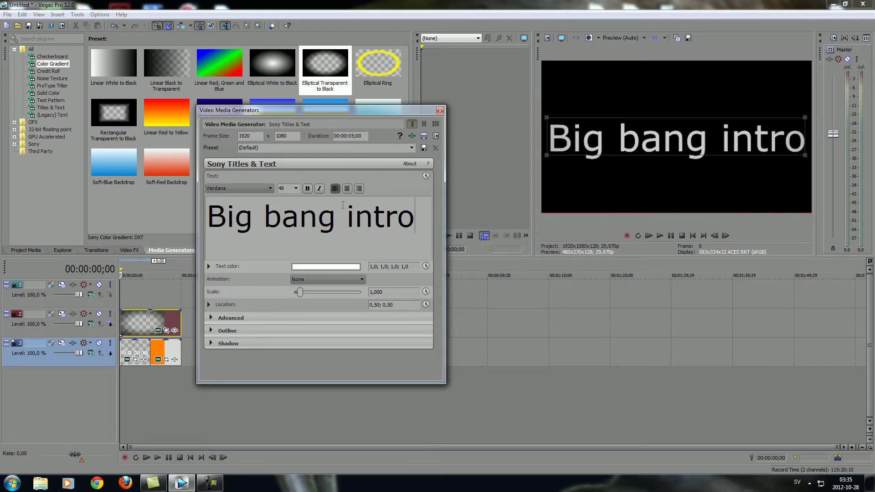
Set the title's font size to 36, then undo the title event on track 3.
left_click(297, 189)
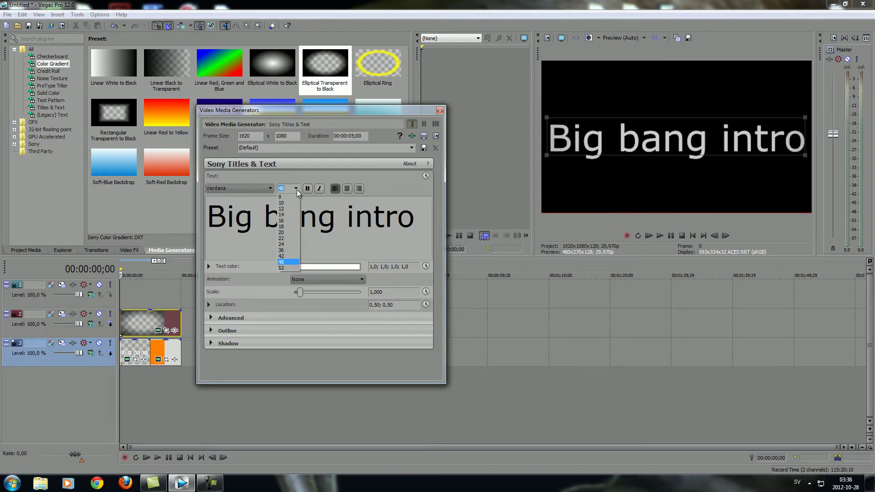
left_click(288, 251)
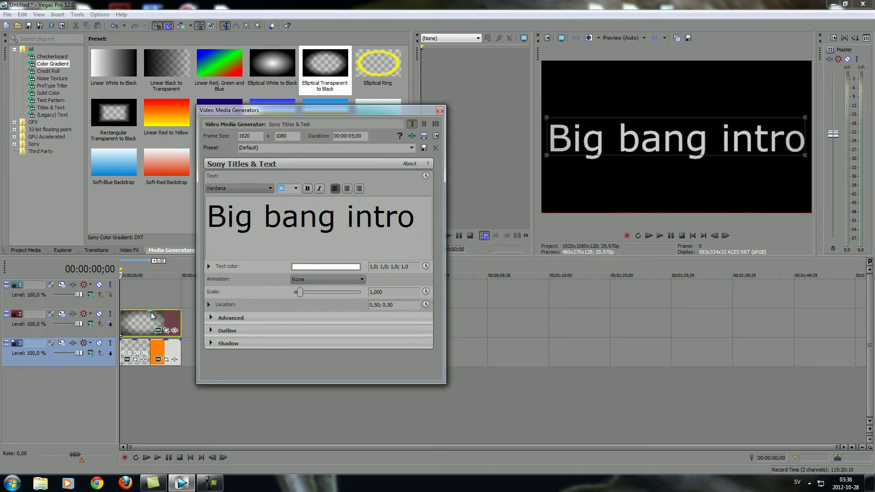
left_click(440, 111)
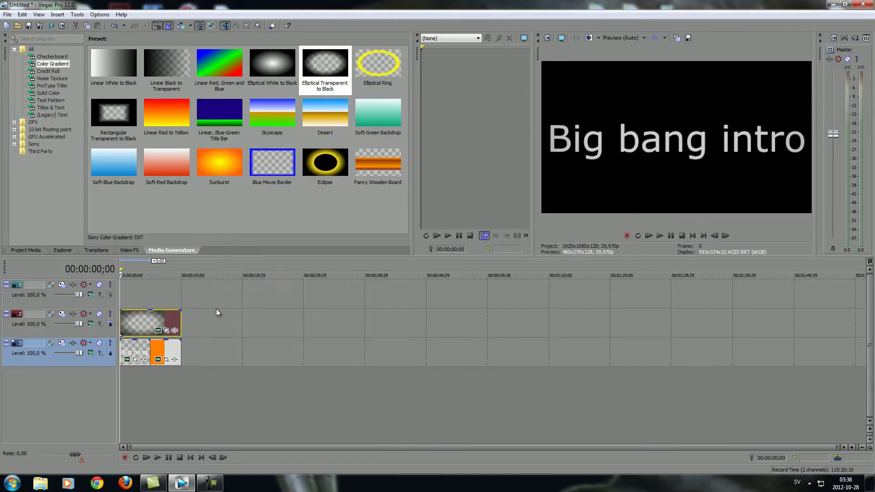
key("ctrl+z")
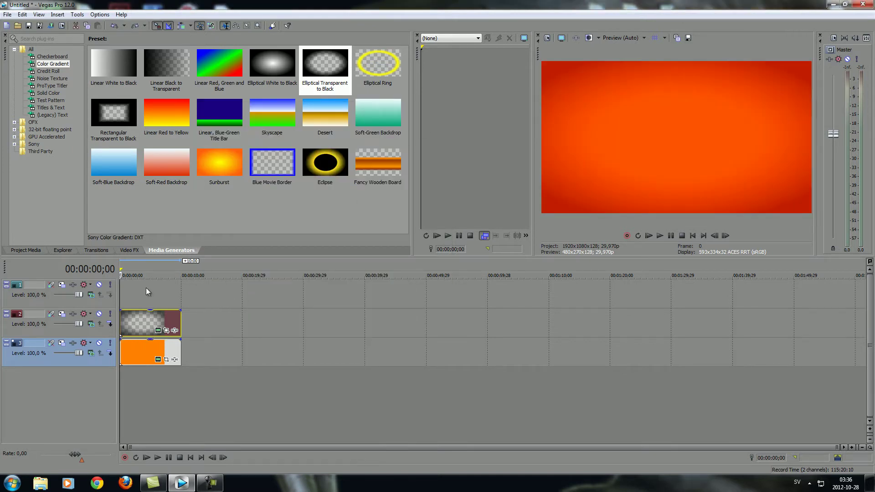
Insert a text event on the top track reading 'Big bang intro'.
left_click(145, 288)
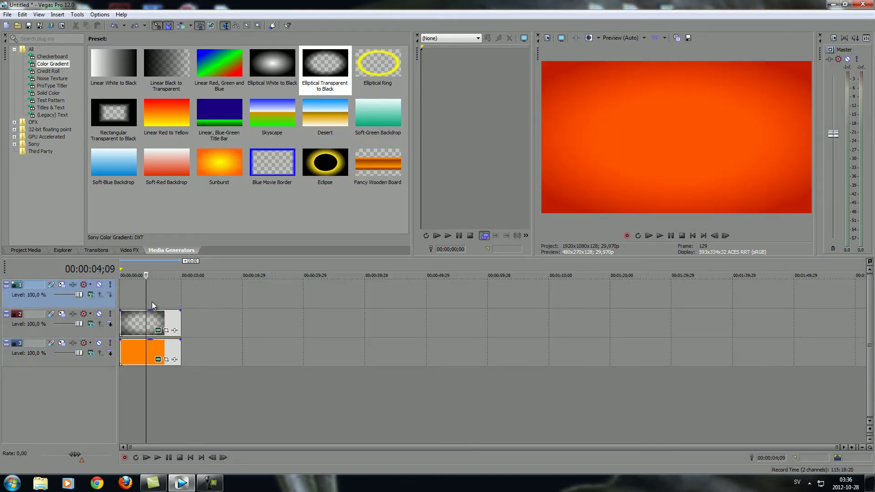
left_click(58, 15)
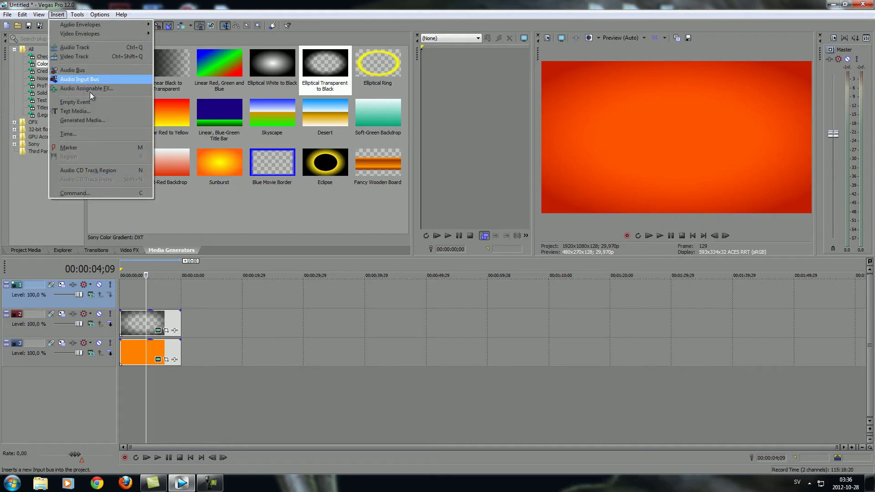
left_click(96, 115)
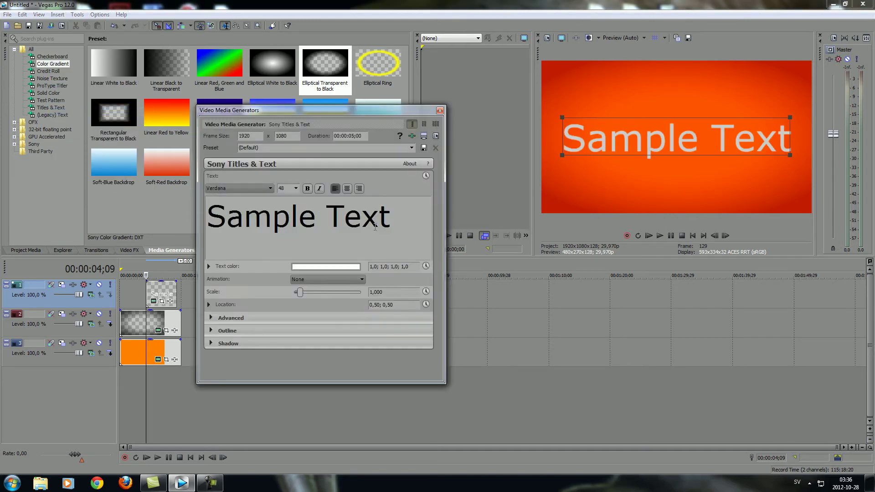
key("BackSpace")
type("VB")
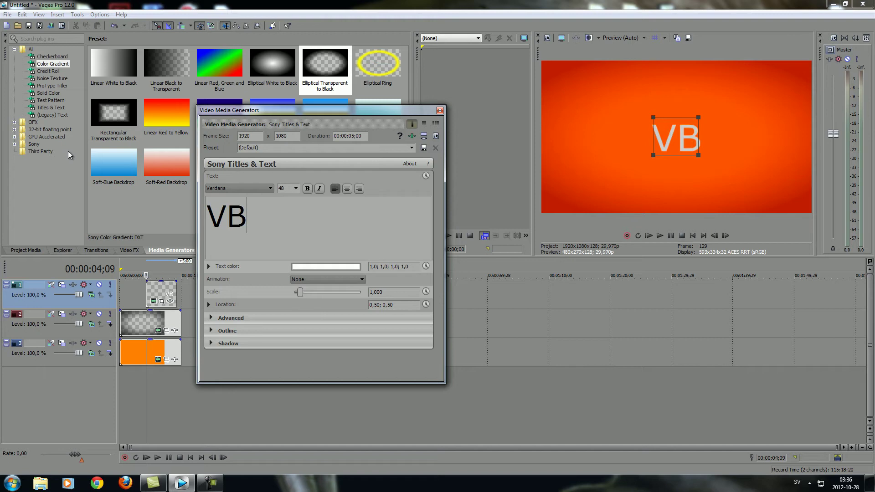
key("BackSpace")
key("BackSpace")
type("Big bang i")
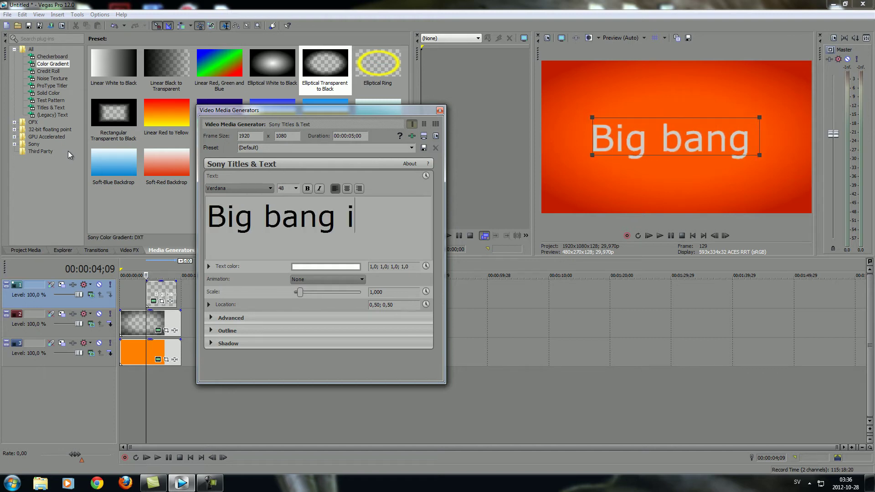
type("ntro")
Set the whole title to font size 36, leaving the font unchanged.
left_click(290, 191)
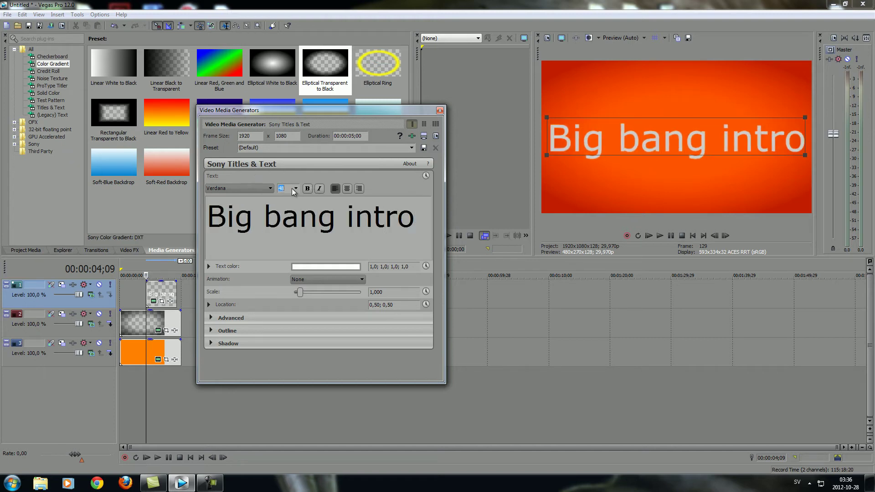
left_click(295, 189)
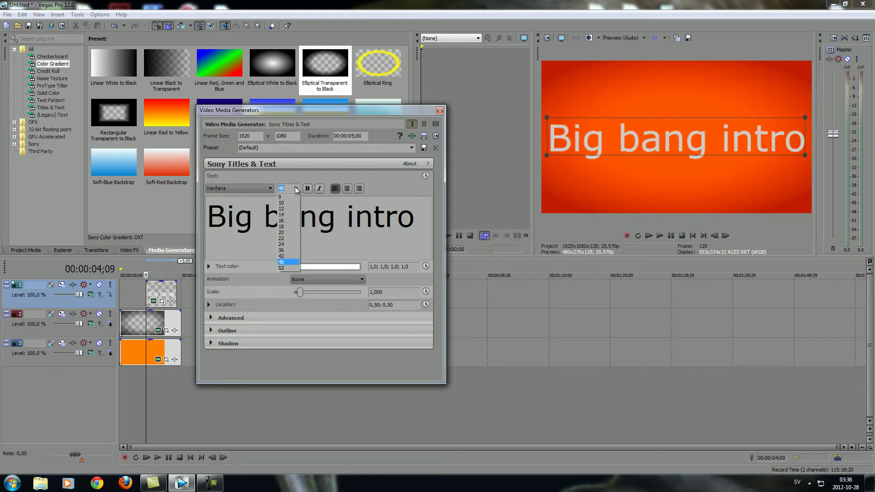
left_click(291, 251)
left_click(271, 188)
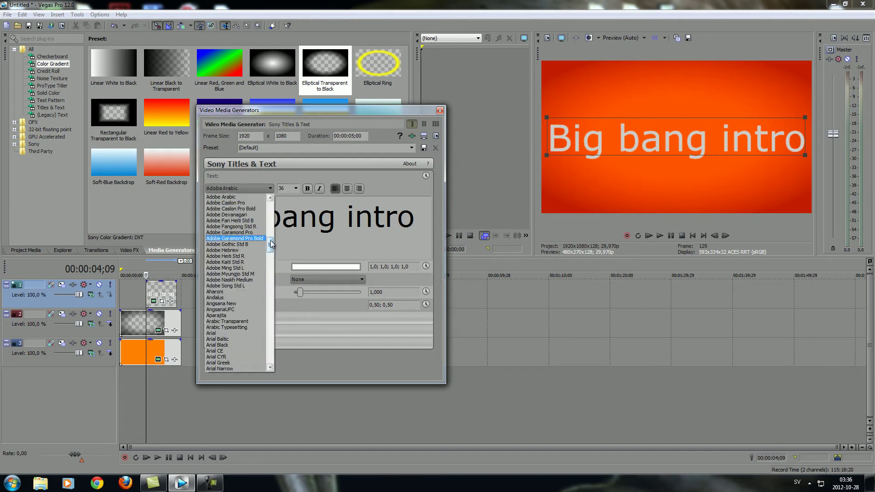
left_click_drag(270, 245, 270, 250)
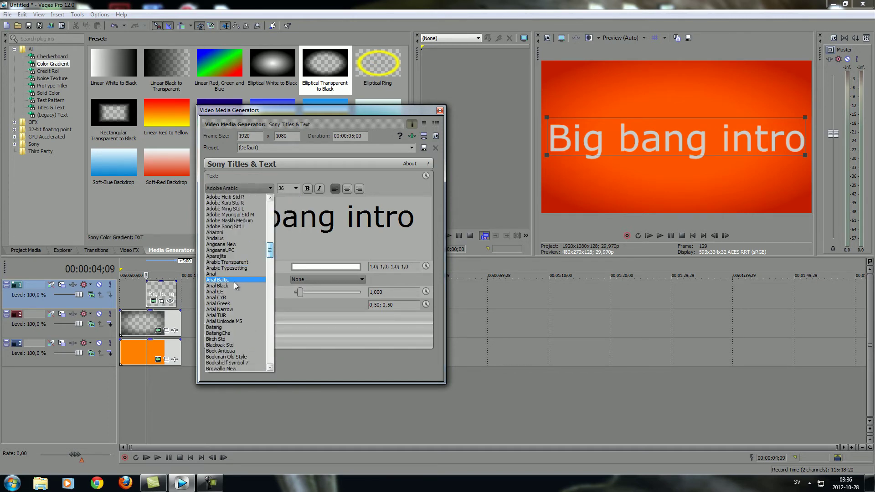
left_click(234, 274)
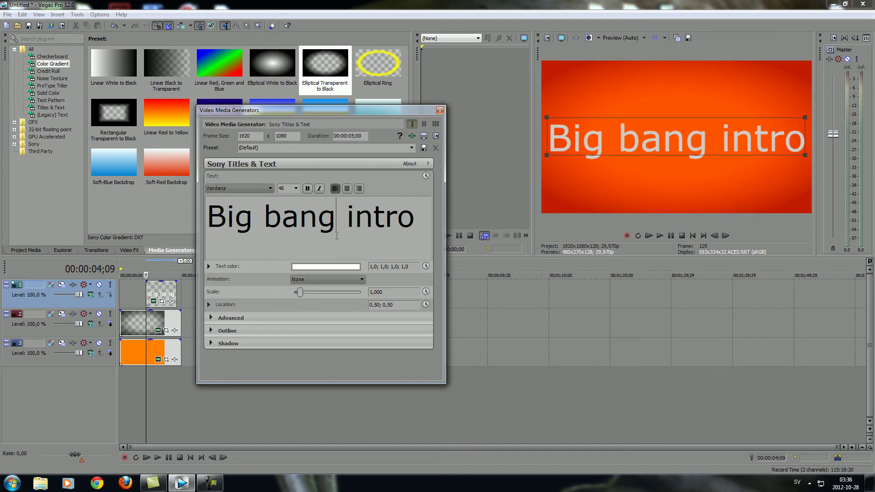
left_click_drag(414, 217, 207, 216)
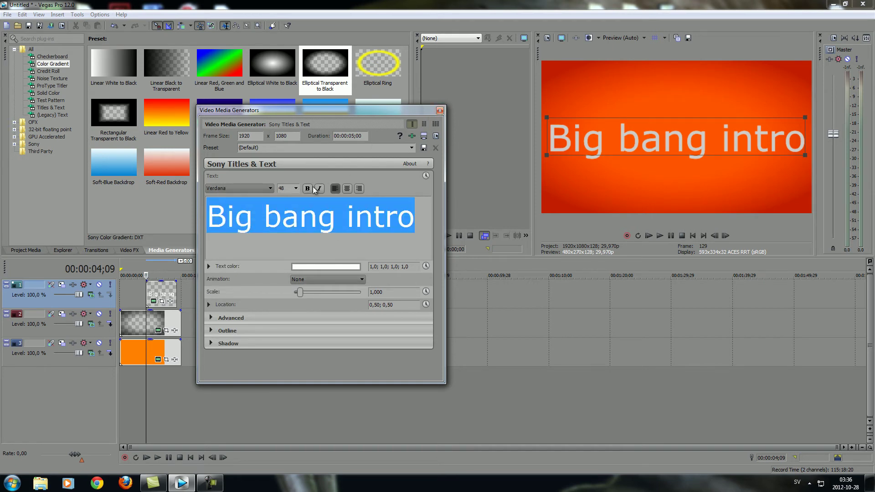
left_click(295, 188)
left_click(282, 251)
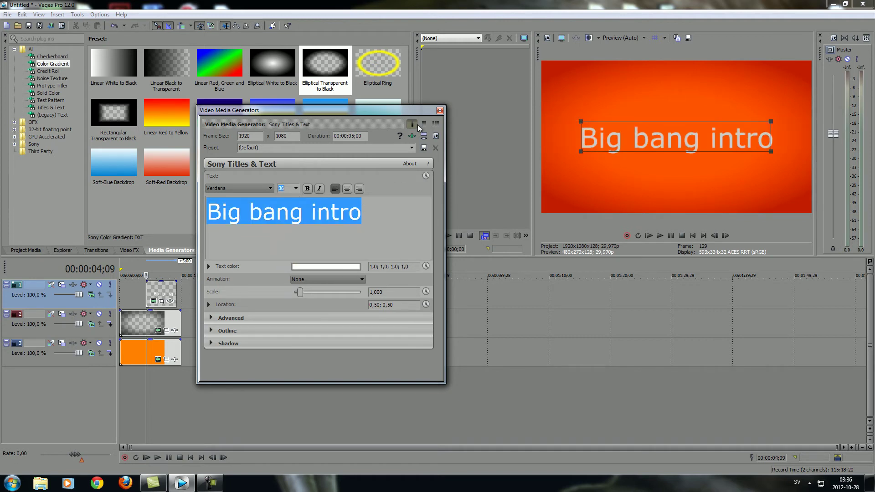
left_click(439, 111)
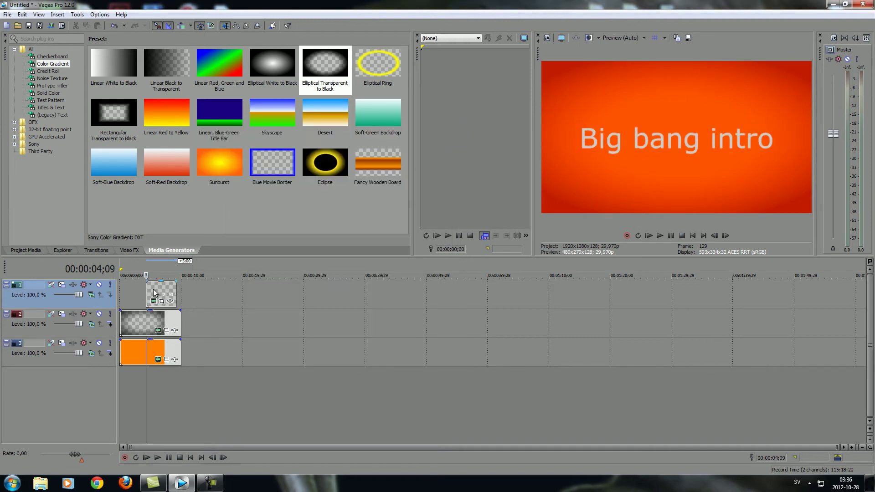
Trim the title event to match the background clip and bring up the Video FX browser.
left_click_drag(146, 290, 120, 290)
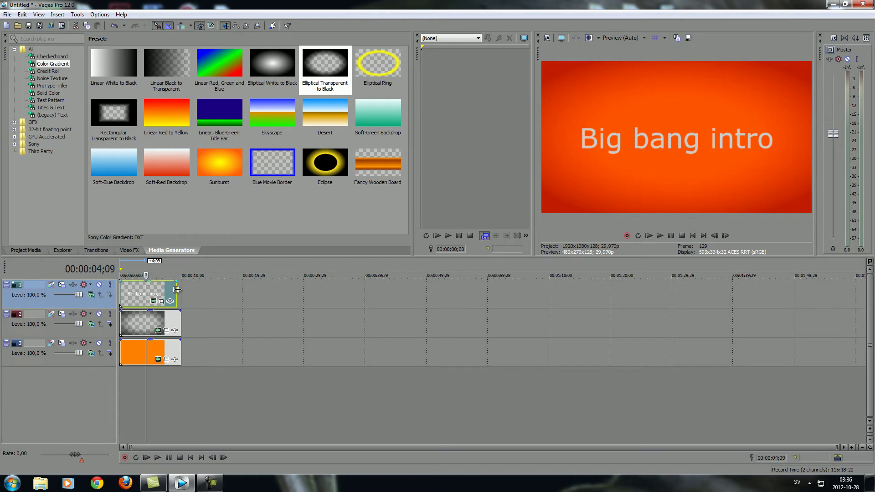
left_click_drag(182, 289, 182, 291)
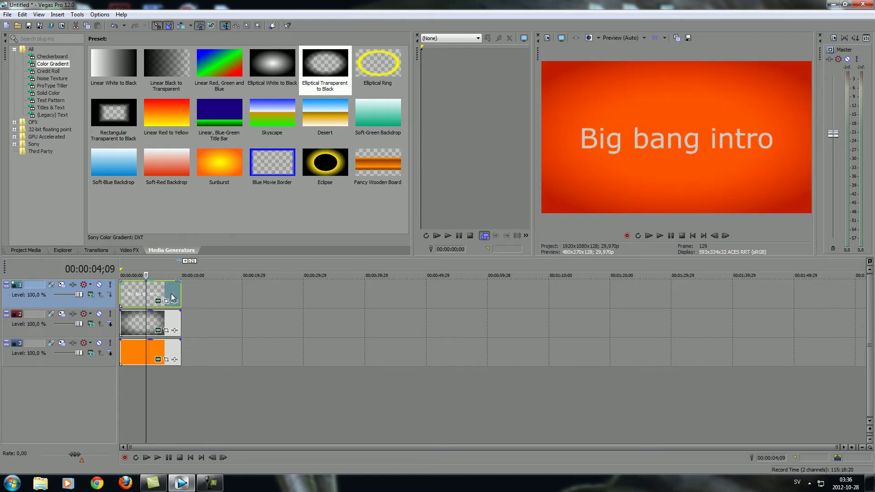
key("alt+8")
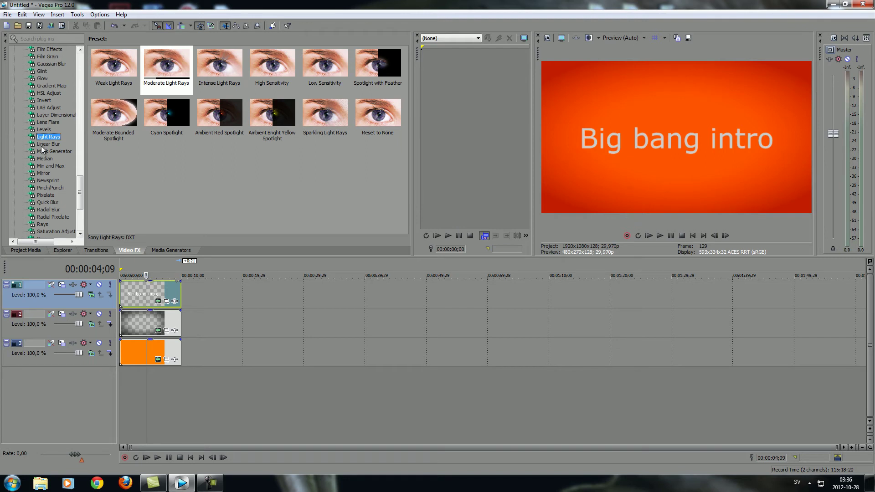
scroll(64, 160, "up", 3)
scroll(68, 159, "up", 2)
scroll(70, 157, "up", 3)
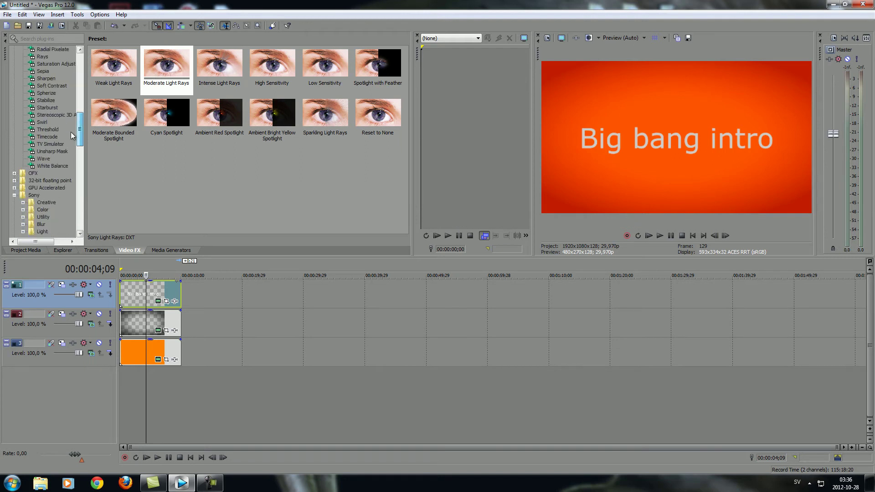
scroll(73, 154, "up", 2)
scroll(73, 154, "up", 3)
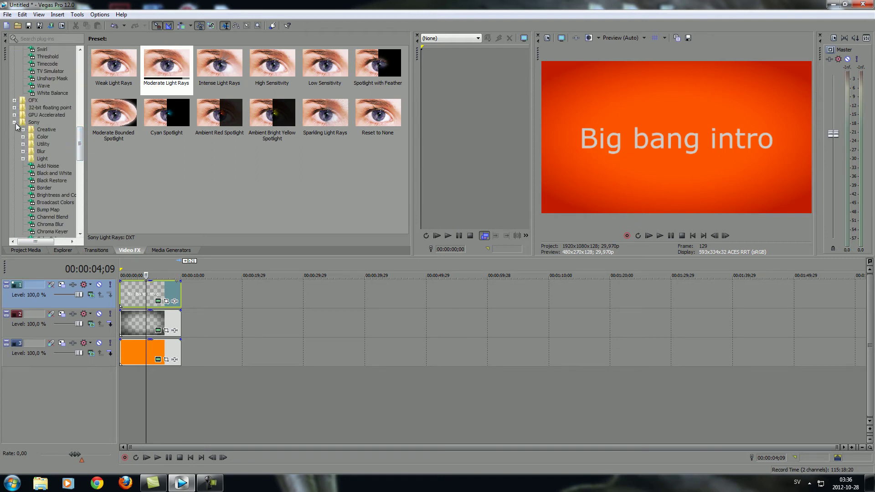
scroll(55, 137, "up", 15)
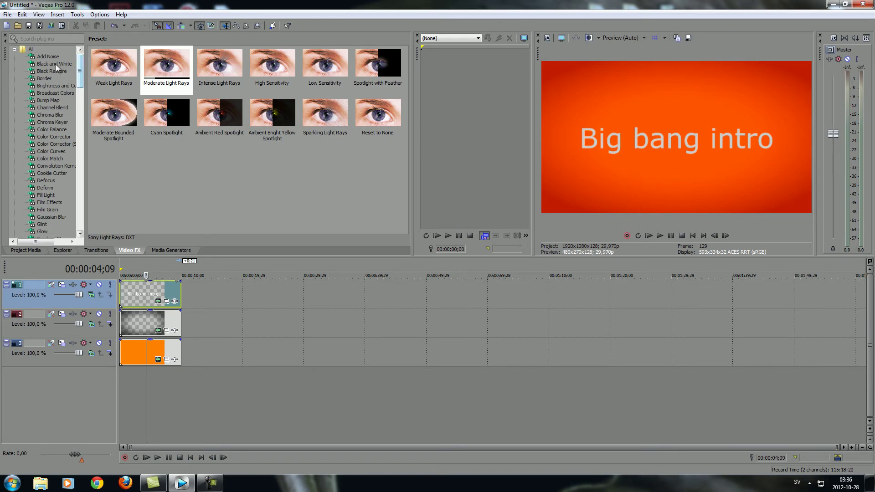
Select Sony's Light Rays effect with the Moderate Light Rays preset.
left_click(15, 49)
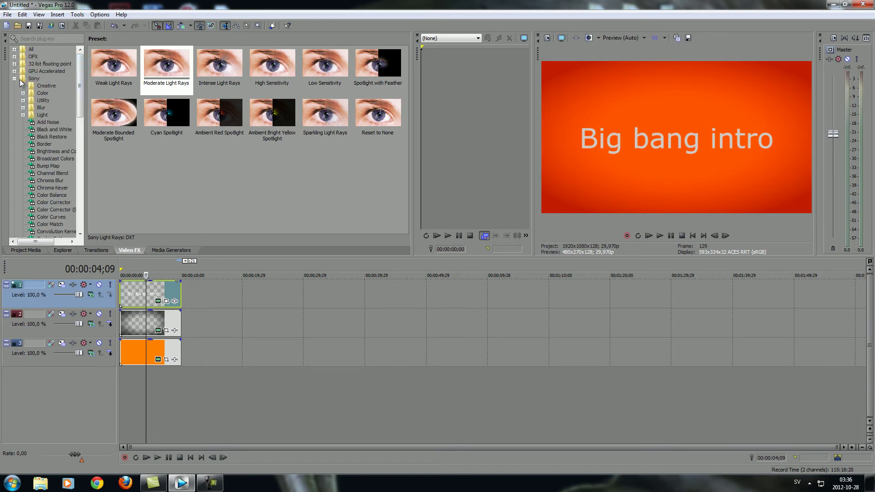
left_click_drag(80, 106, 86, 186)
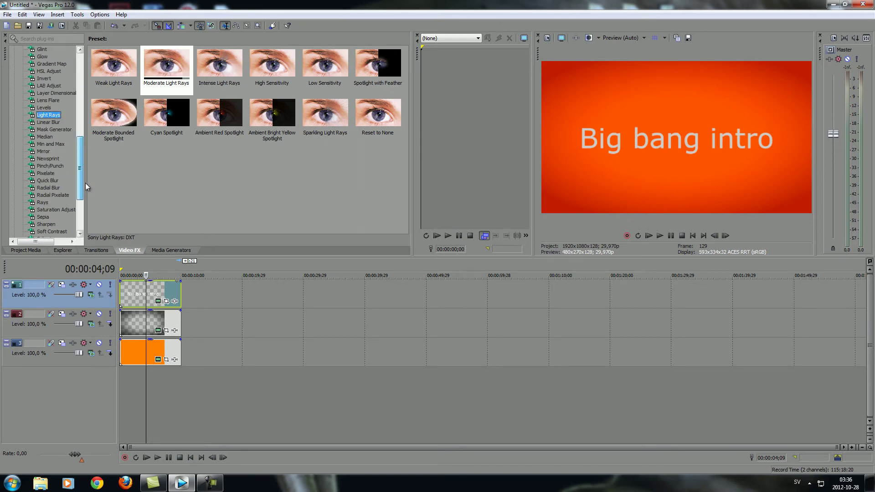
left_click(49, 116)
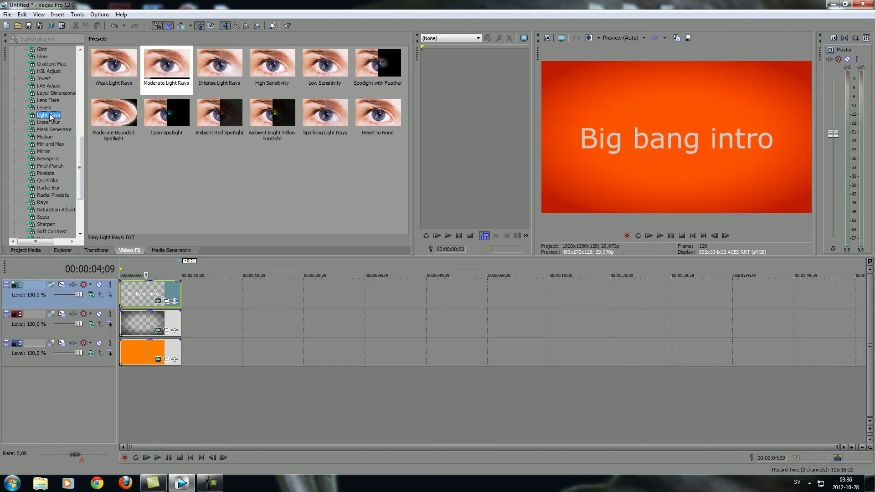
left_click(167, 66)
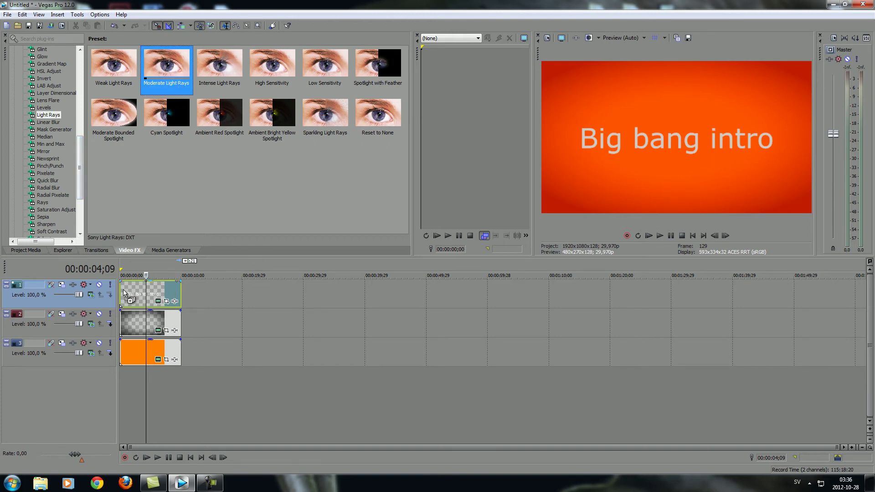
Apply Moderate Light Rays to the title: black tint, blend 1, strength 0,781, larger radius, moved source.
left_click_drag(143, 292, 130, 296)
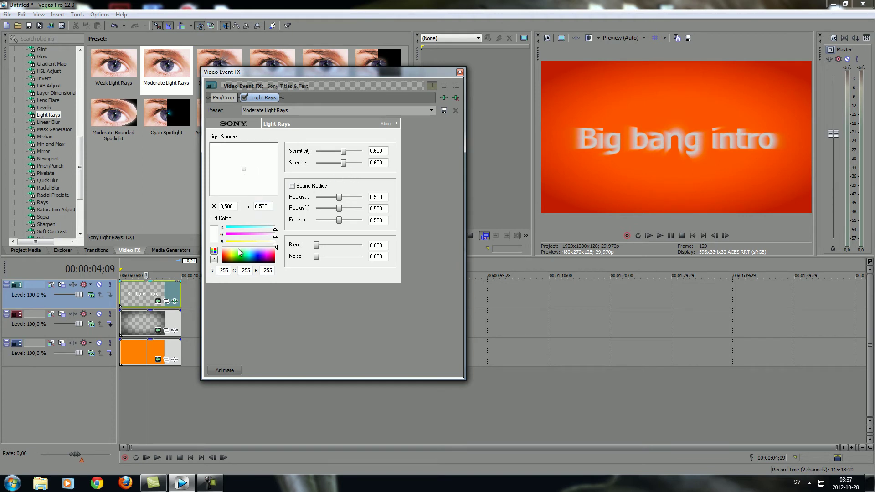
left_click(276, 263)
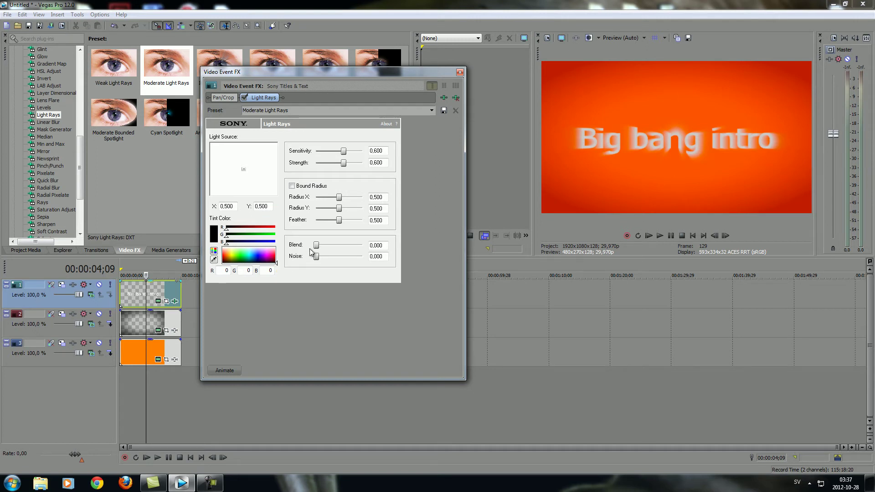
left_click_drag(316, 246, 372, 247)
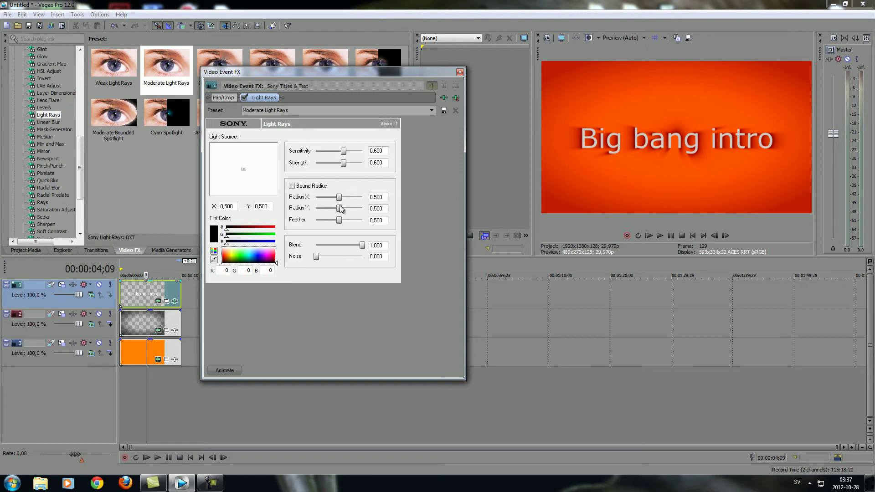
left_click_drag(343, 164, 351, 164)
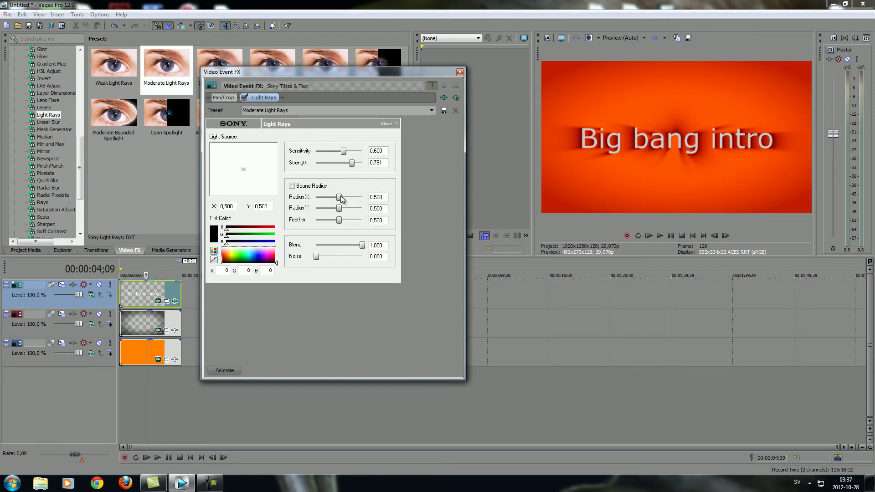
mouse_move(342, 199)
left_mouse_down()
mouse_move(361, 208)
mouse_move(342, 210)
mouse_move(345, 221)
left_mouse_up()
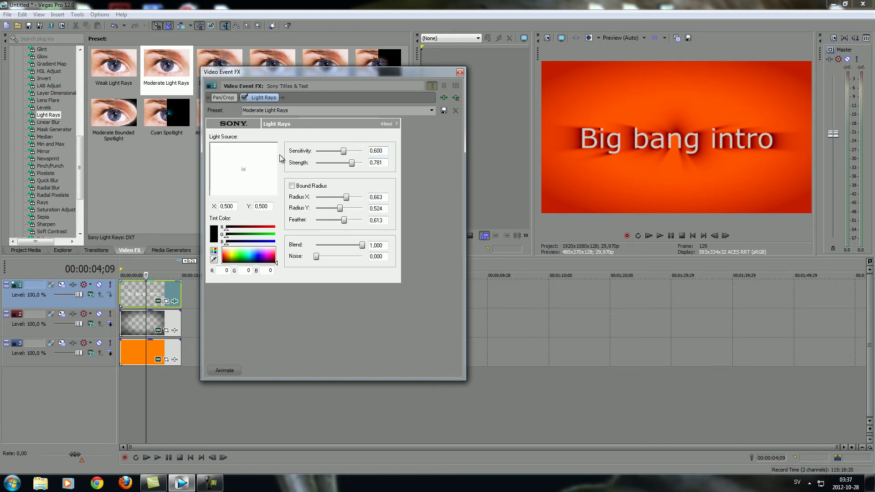
mouse_move(246, 169)
left_mouse_down()
mouse_move(229, 152)
mouse_move(296, 131)
left_mouse_up()
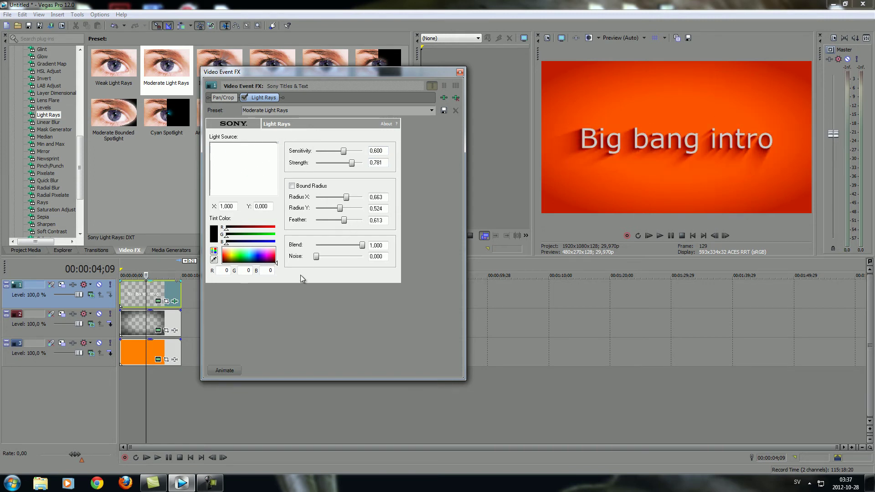
Enable animation and add an end keyframe at 00:00:10;00 for the Light Rays source.
left_click(224, 371)
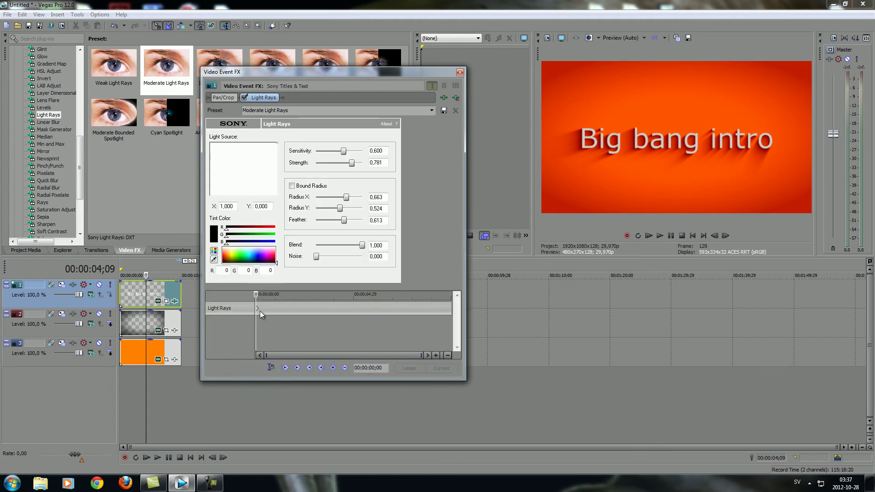
left_click(321, 309)
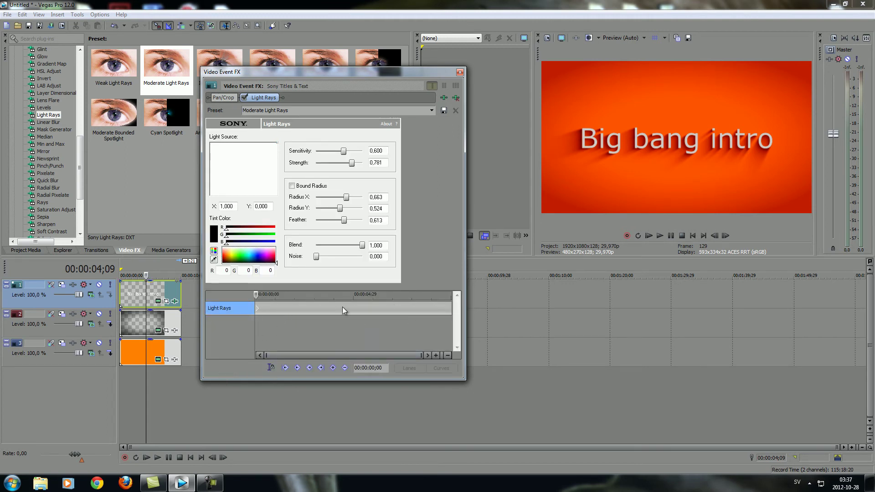
double_click(389, 310)
left_click(406, 313)
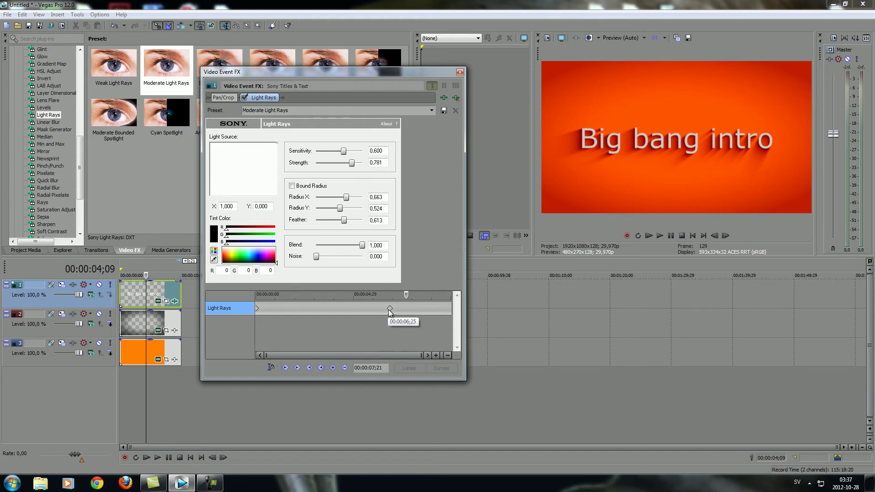
left_click_drag(390, 312, 358, 317)
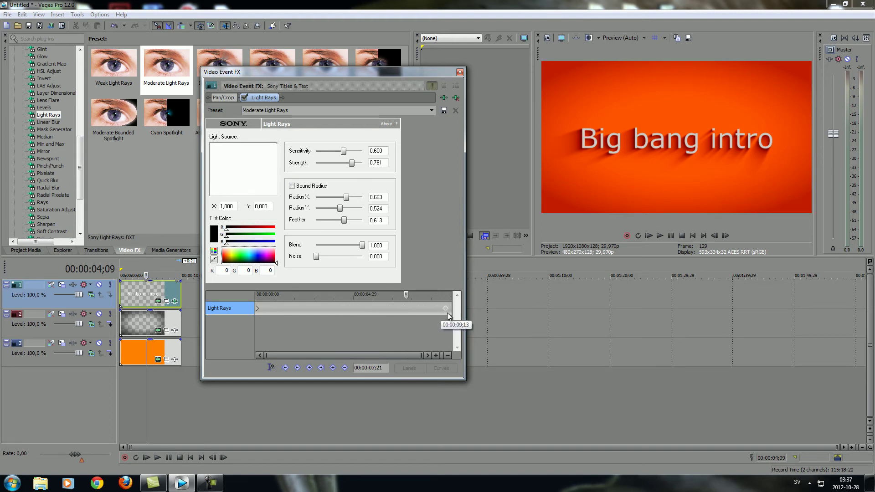
left_click_drag(447, 312, 450, 308)
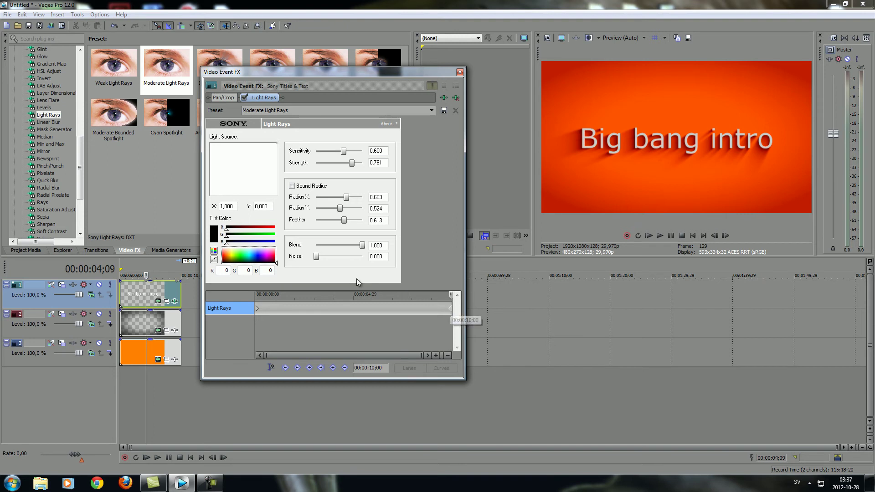
Adjust the light source at the first keyframe and close the Video Event FX window.
left_click(258, 309)
left_click(451, 308)
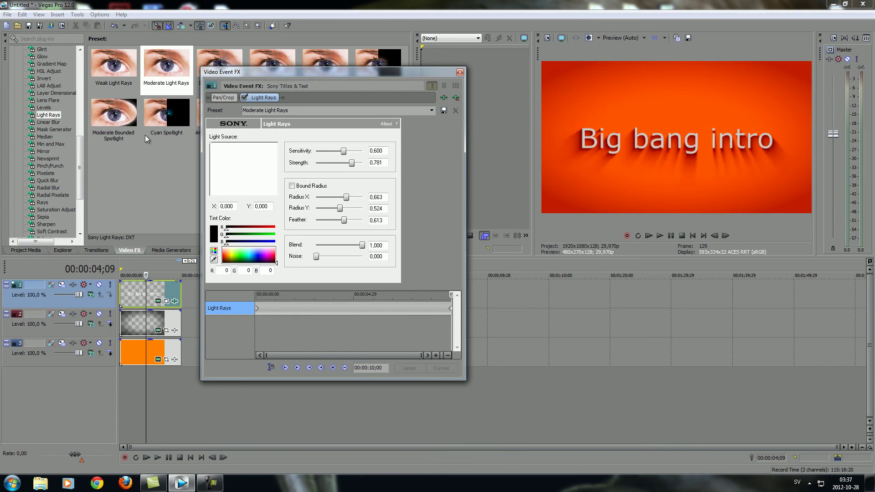
left_click(257, 310)
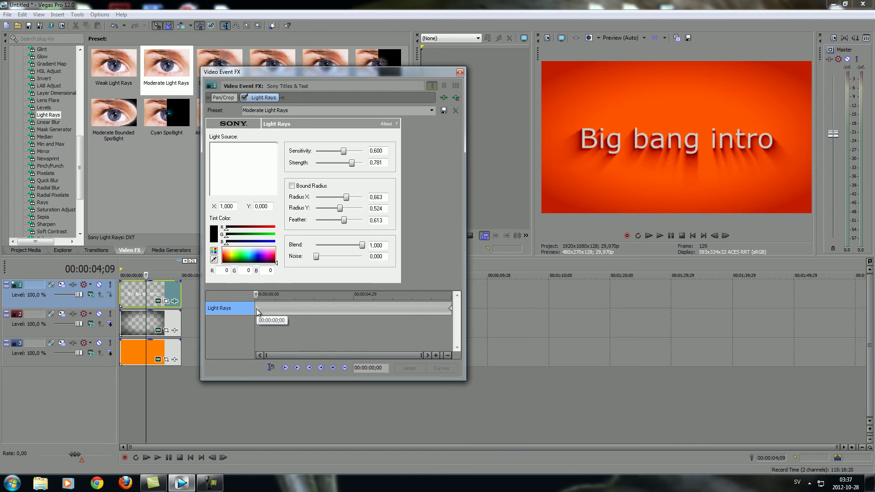
left_click_drag(269, 149, 277, 144)
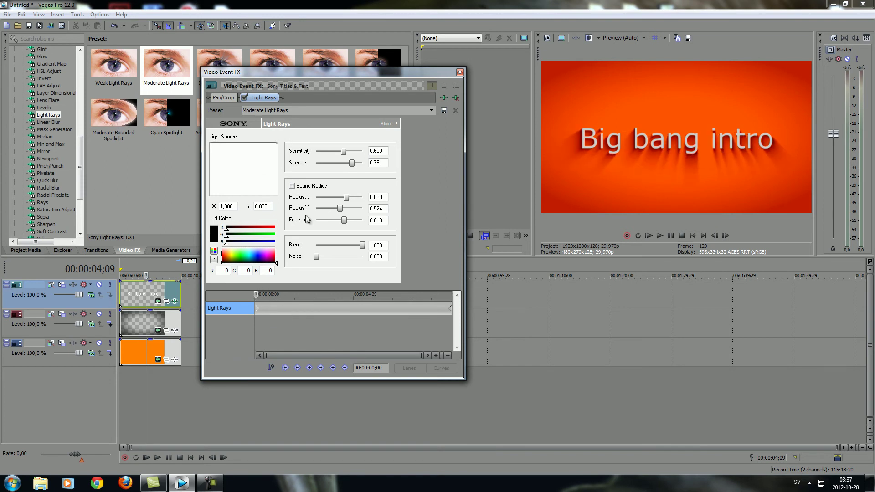
left_click(459, 72)
left_click(138, 294)
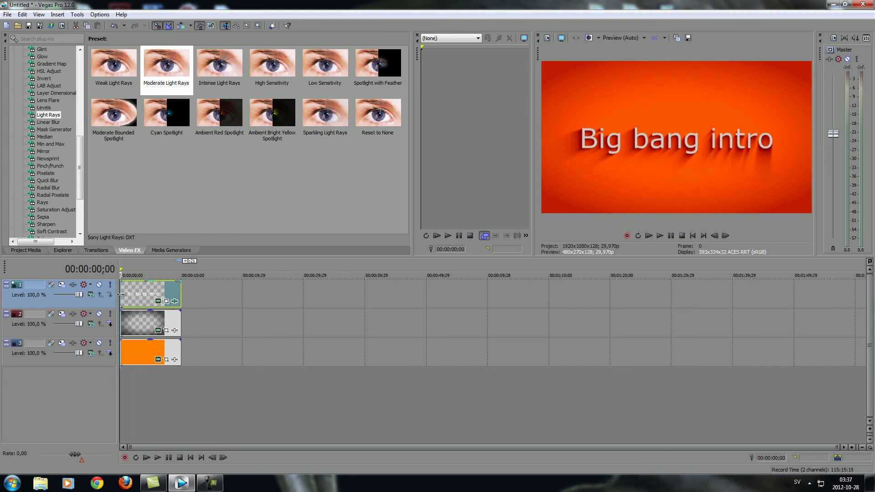
Scrub back to the start and play the intro through, pausing at the end.
left_click(189, 296)
mouse_move(189, 296)
left_mouse_down()
mouse_move(117, 295)
mouse_move(163, 301)
left_mouse_up()
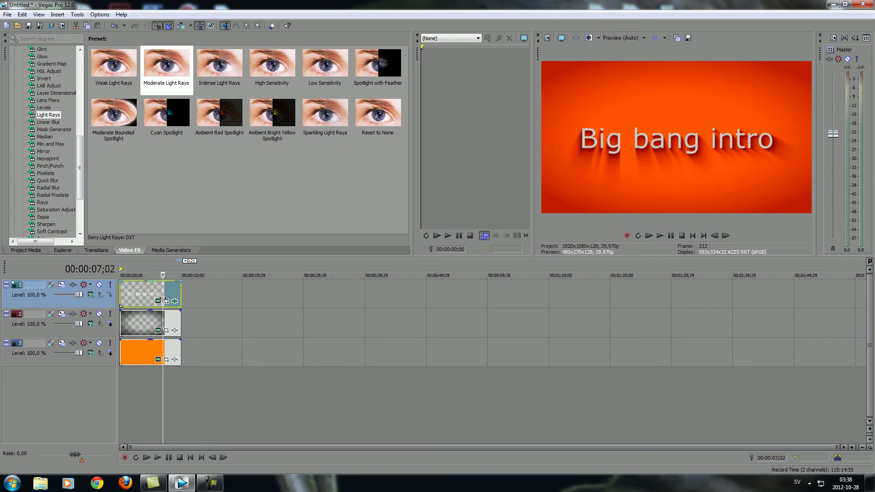
left_click_drag(163, 301, 120, 298)
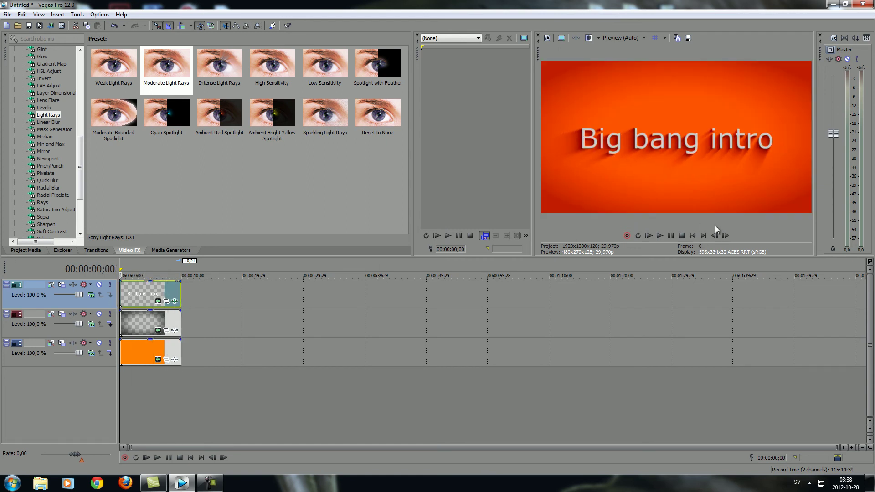
left_click(663, 237)
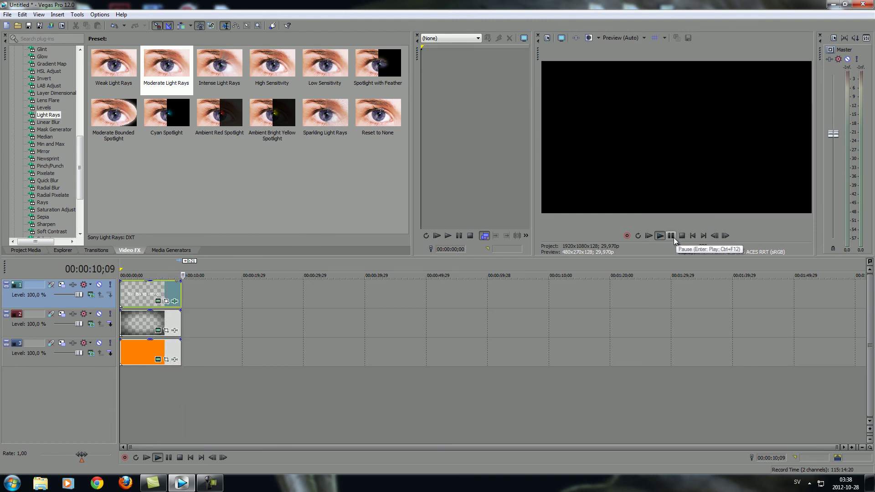
left_click(672, 238)
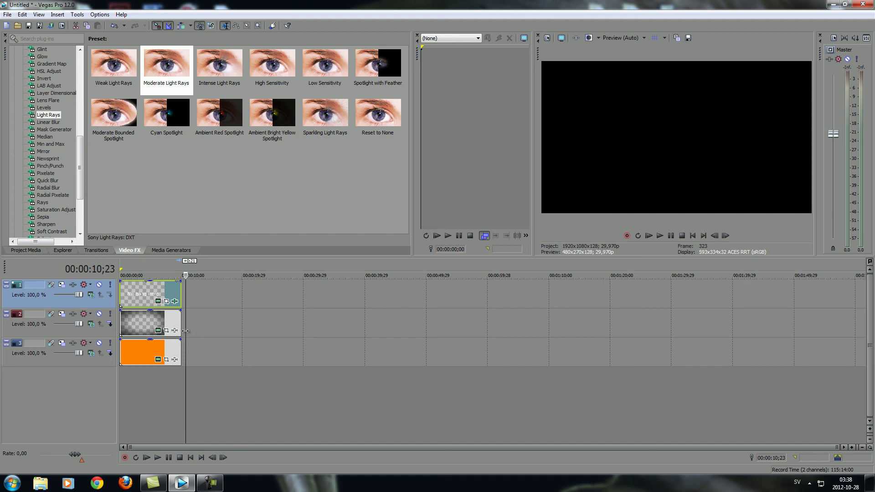
Drag the timeline cursor back to 00:00:00;00 to show the Big bang intro title.
left_click_drag(185, 331, 120, 333)
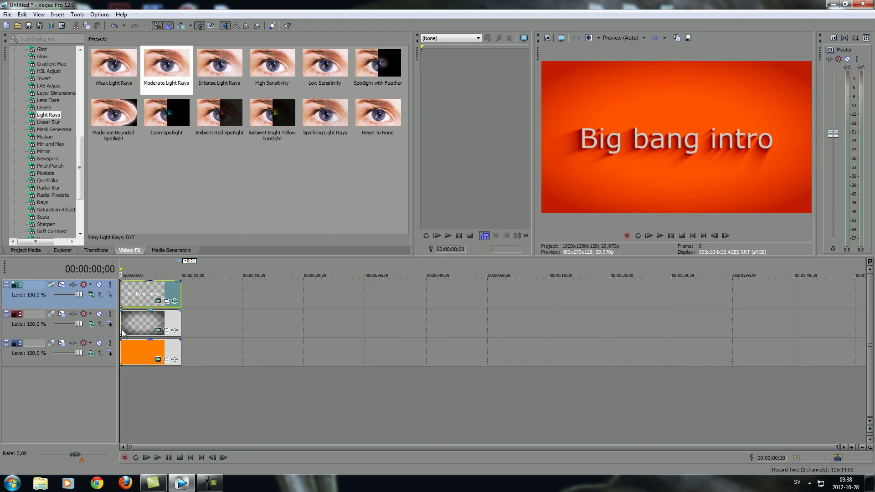